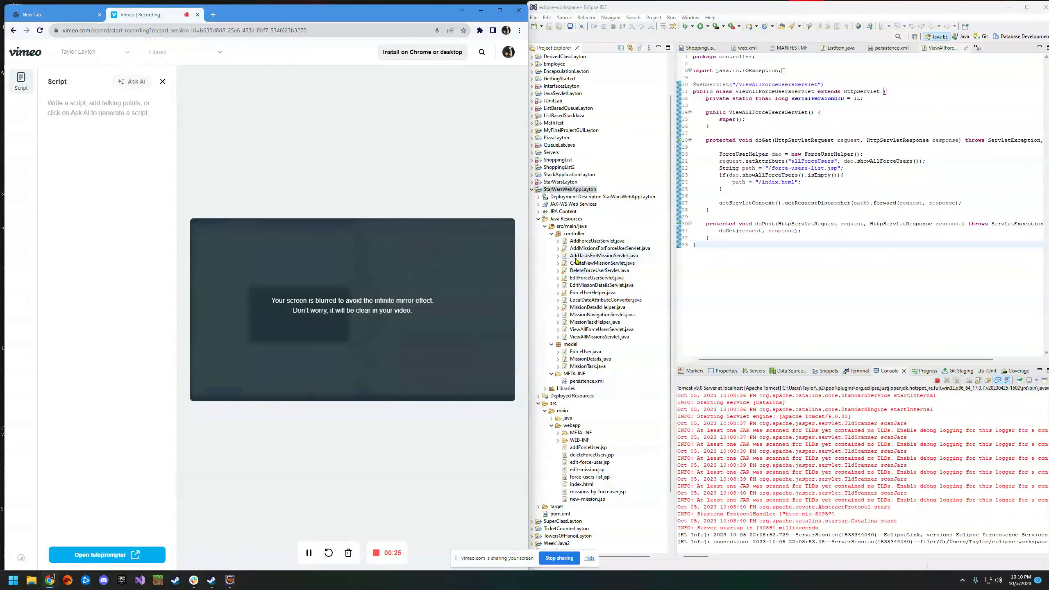
scroll(627, 328, "down", 2)
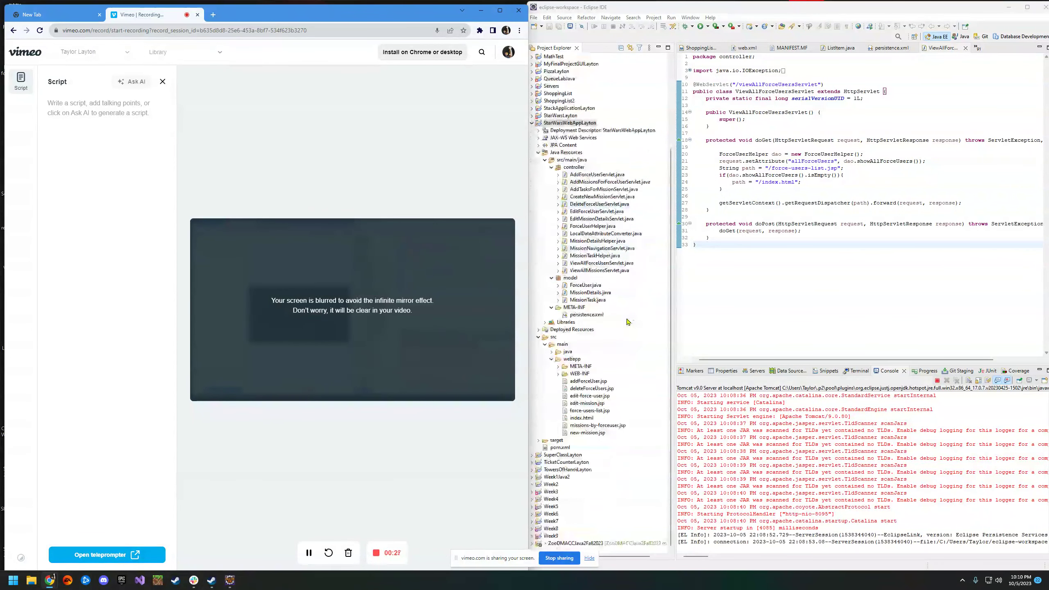
scroll(625, 336, "up", 1)
scroll(615, 394, "up", 1)
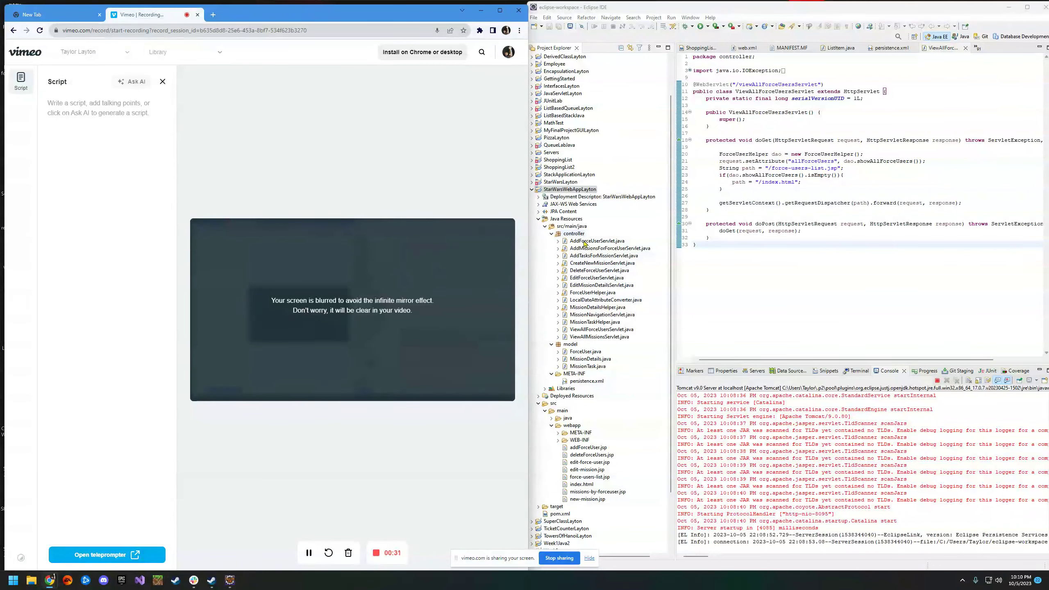
Run StarWarsWebAppLayton on the local Tomcat v9.0 server.
right_click(570, 189)
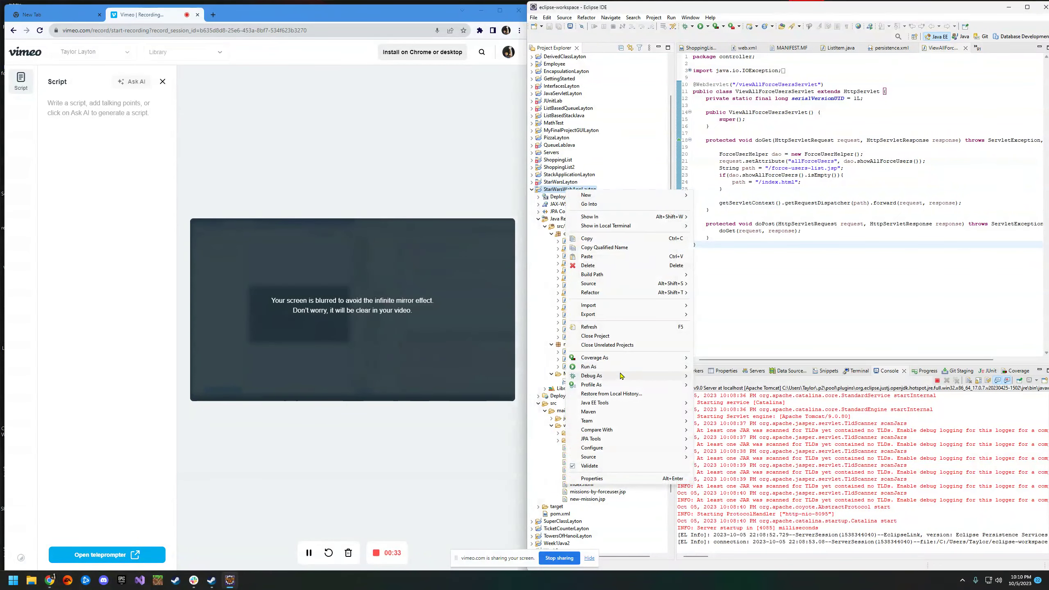
mouse_move(588, 366)
left_click(722, 367)
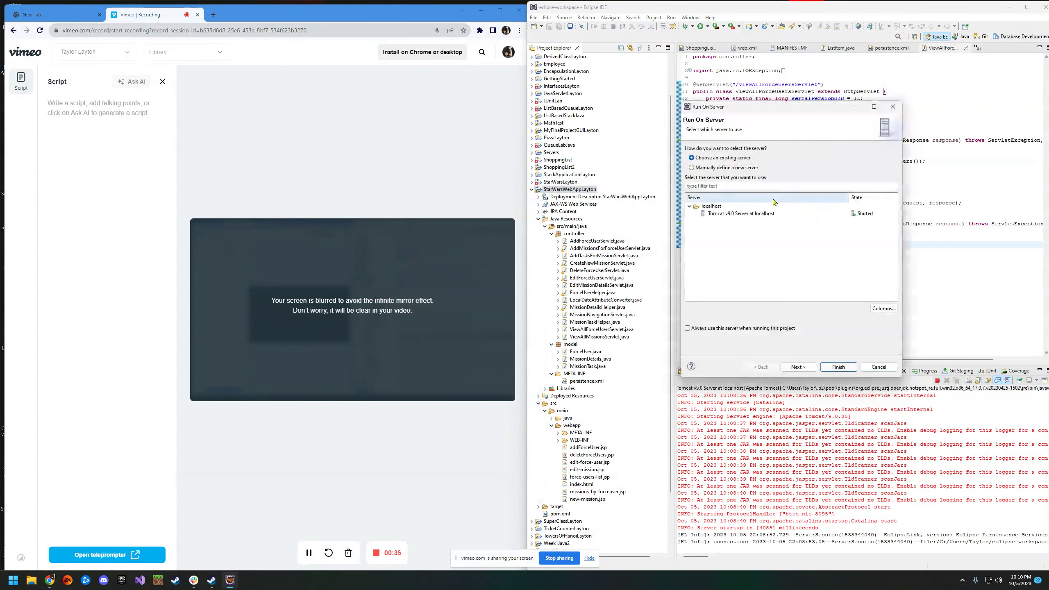
left_click(762, 214)
Finish the Tomcat launch and enter Darth Vader, red lightsaber, Sith affiliation.
left_click(839, 366)
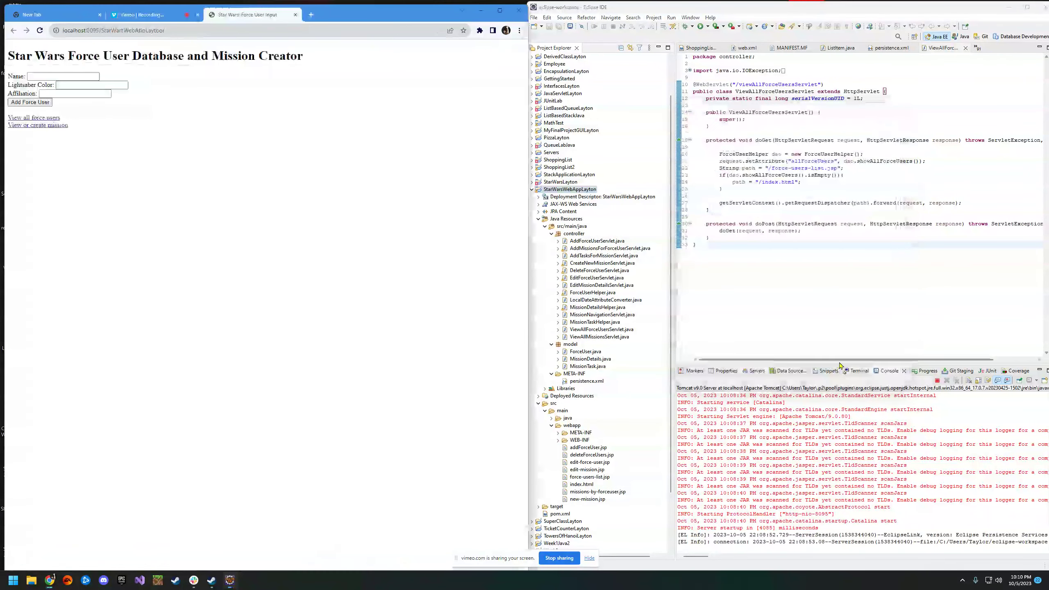
left_click(74, 76)
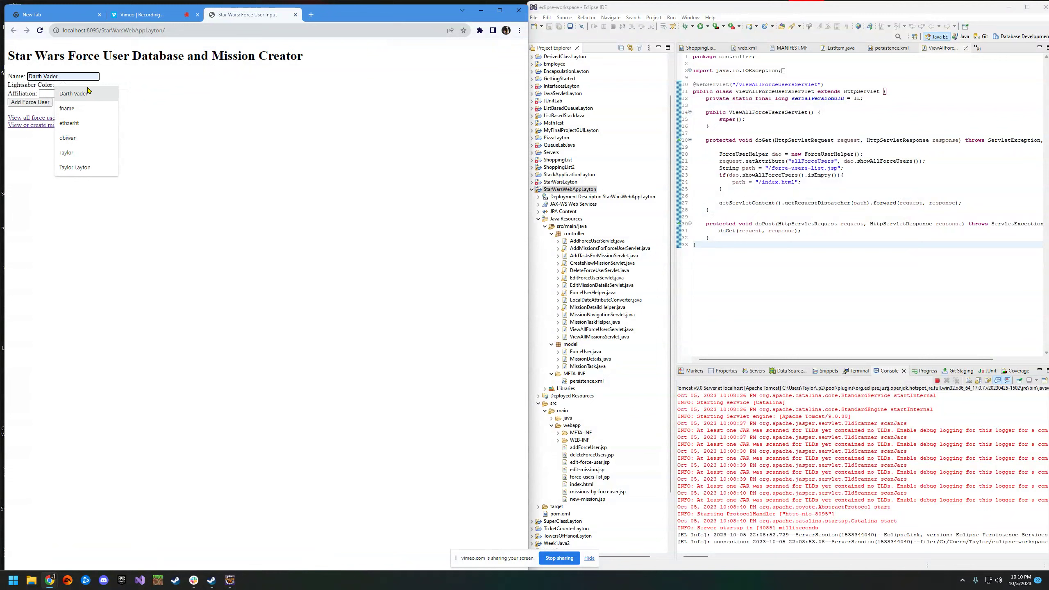
left_click(80, 99)
key("Tab")
type("Red")
left_click(75, 93)
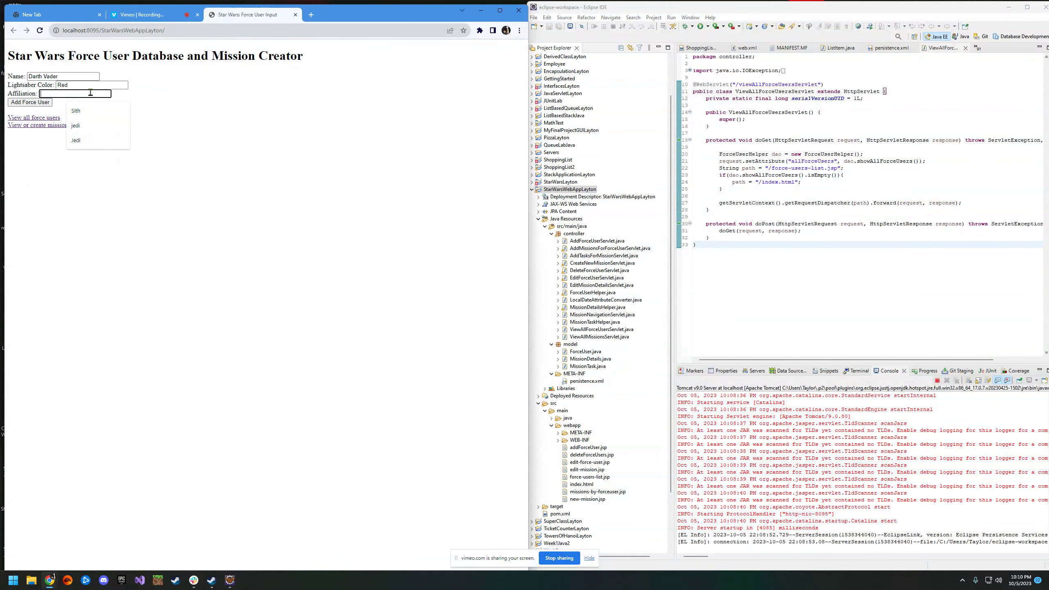
left_click(93, 117)
Add the force user, delete the duplicate Darth Vader row, and return home.
left_click(39, 103)
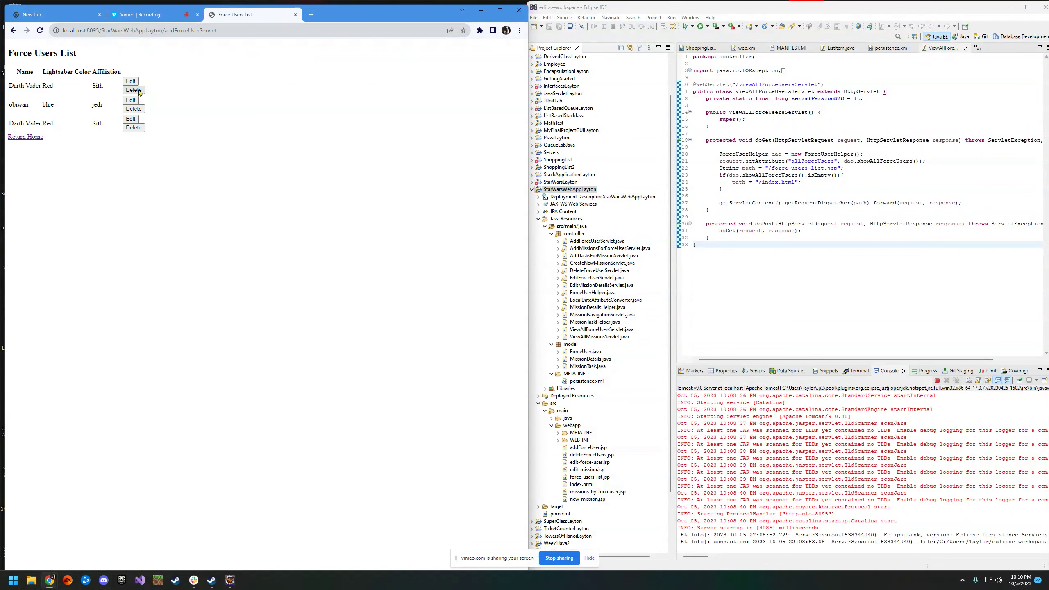
left_click(133, 127)
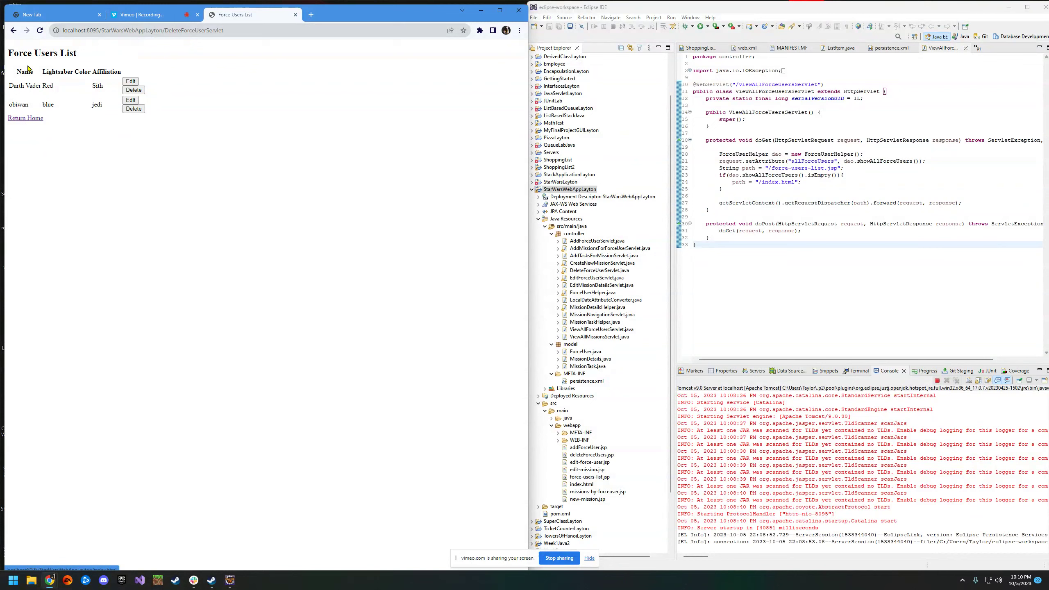
left_click(38, 120)
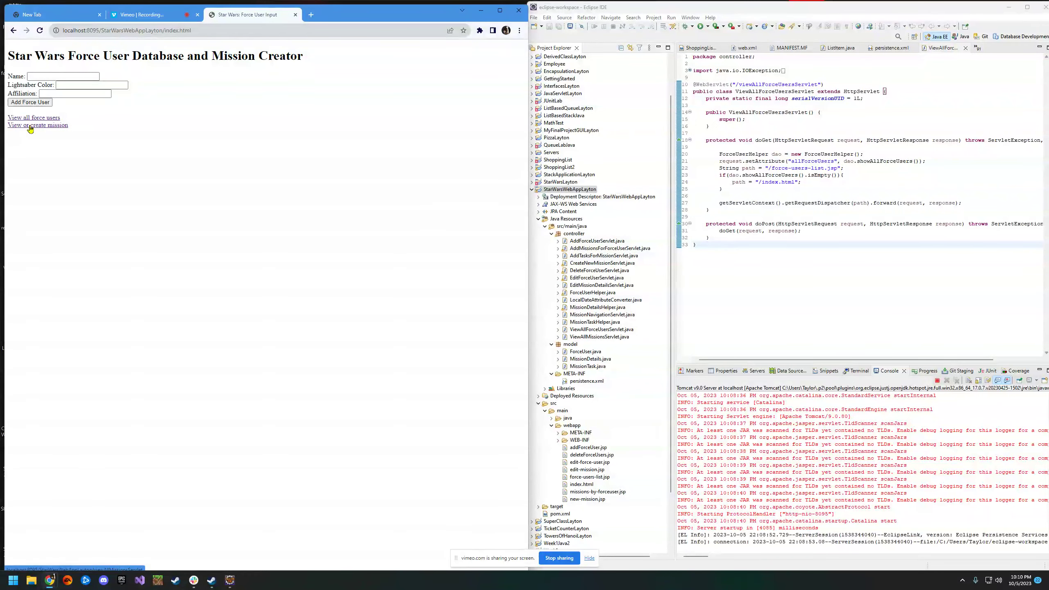
From the missions list, add 'Destroy Jedi Temple' on 2023-11-01 with force user Darth Vader.
left_click(38, 124)
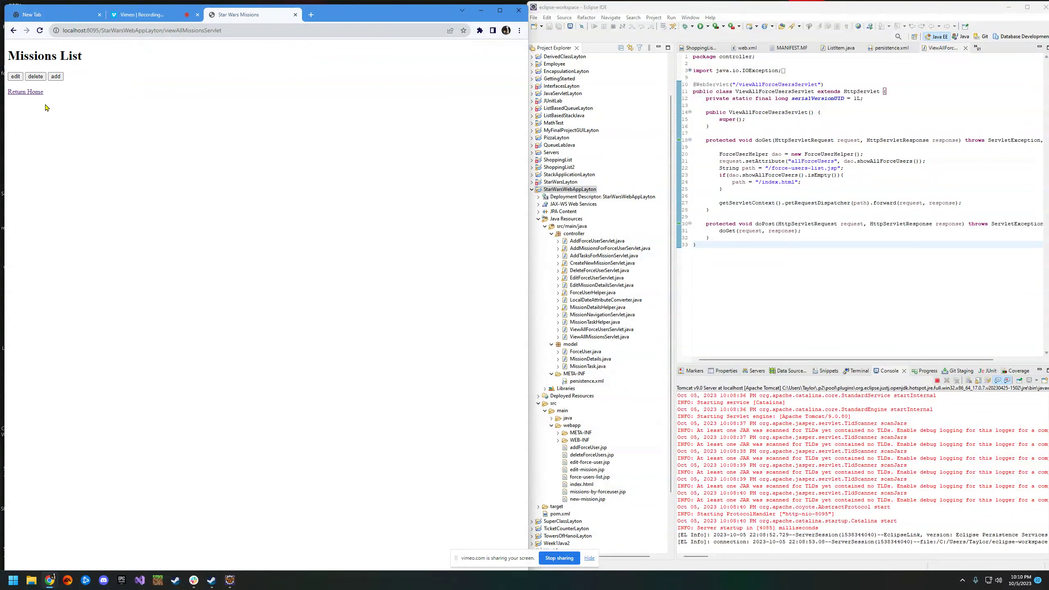
left_click(56, 77)
left_click(61, 47)
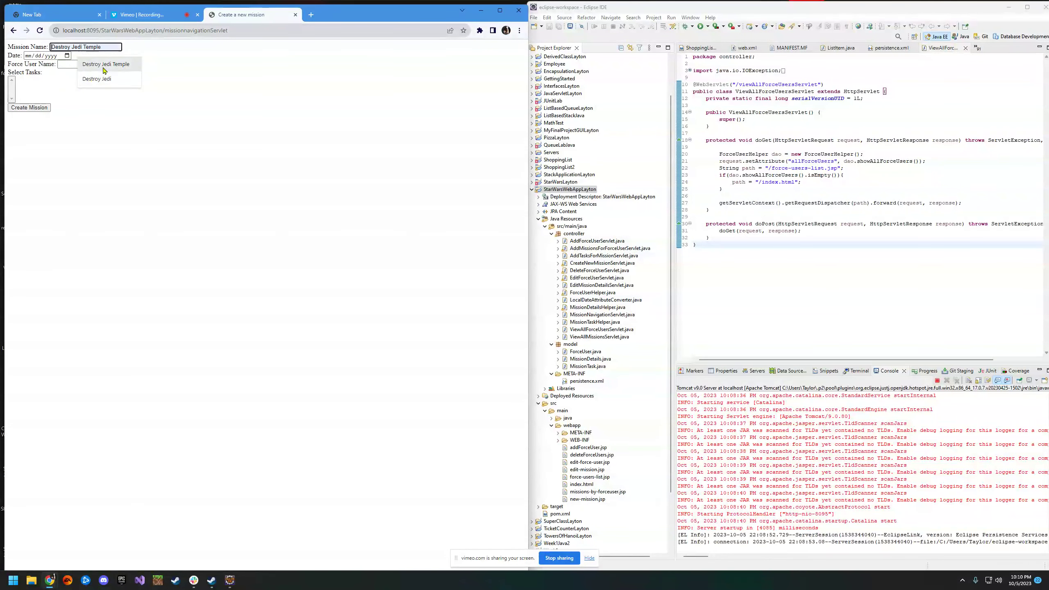
left_click(118, 69)
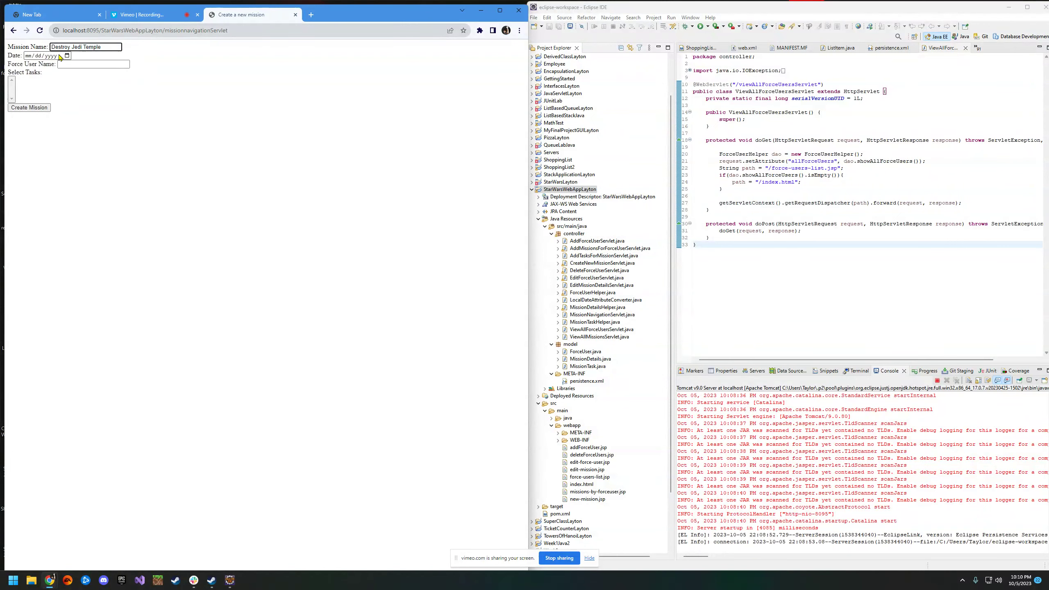
left_click(67, 57)
left_click(69, 142)
left_click(83, 65)
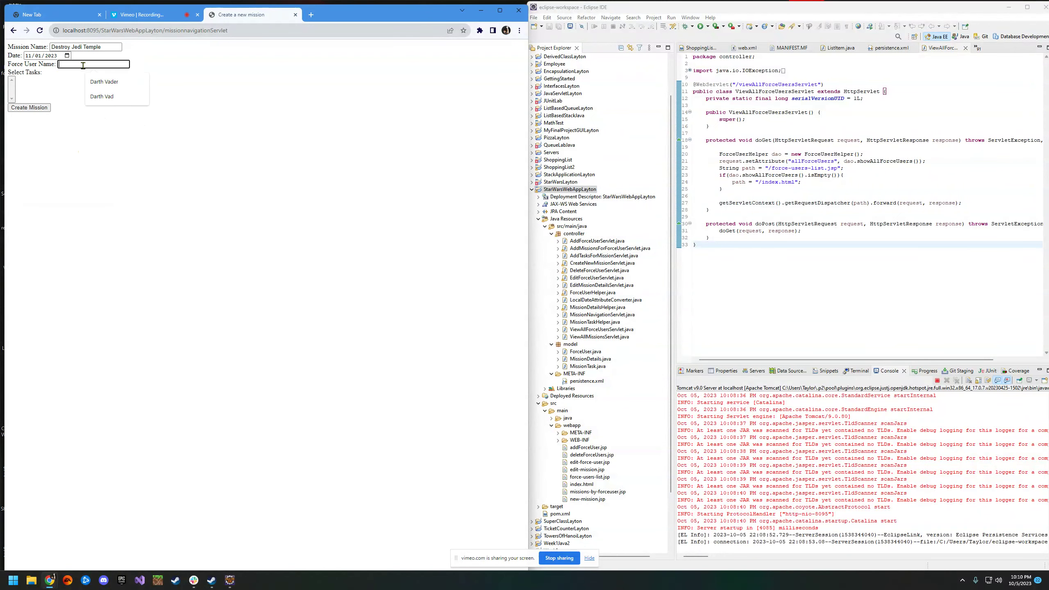
left_click(115, 83)
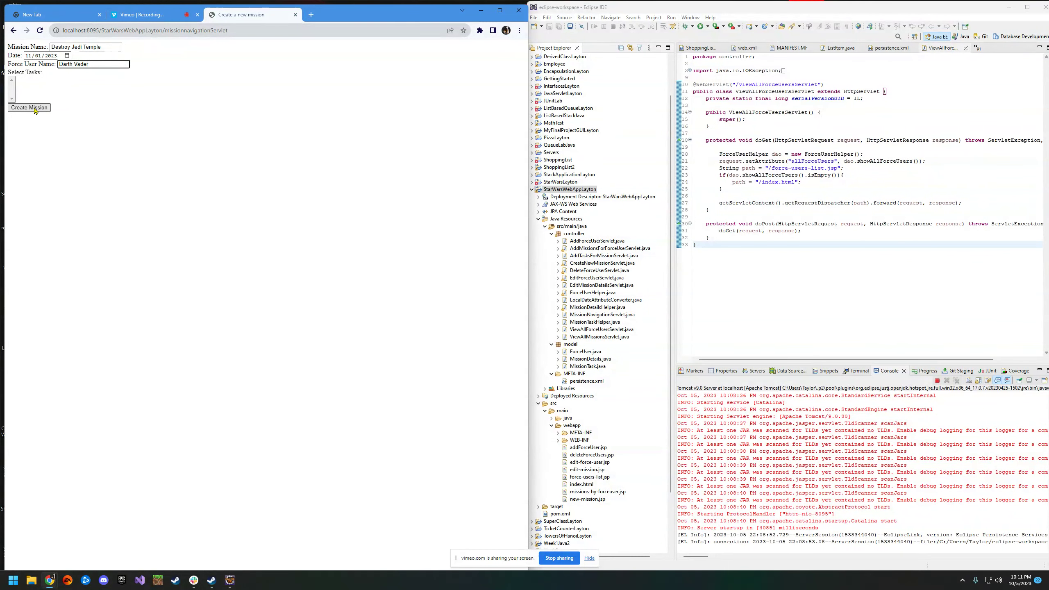
left_click(35, 110)
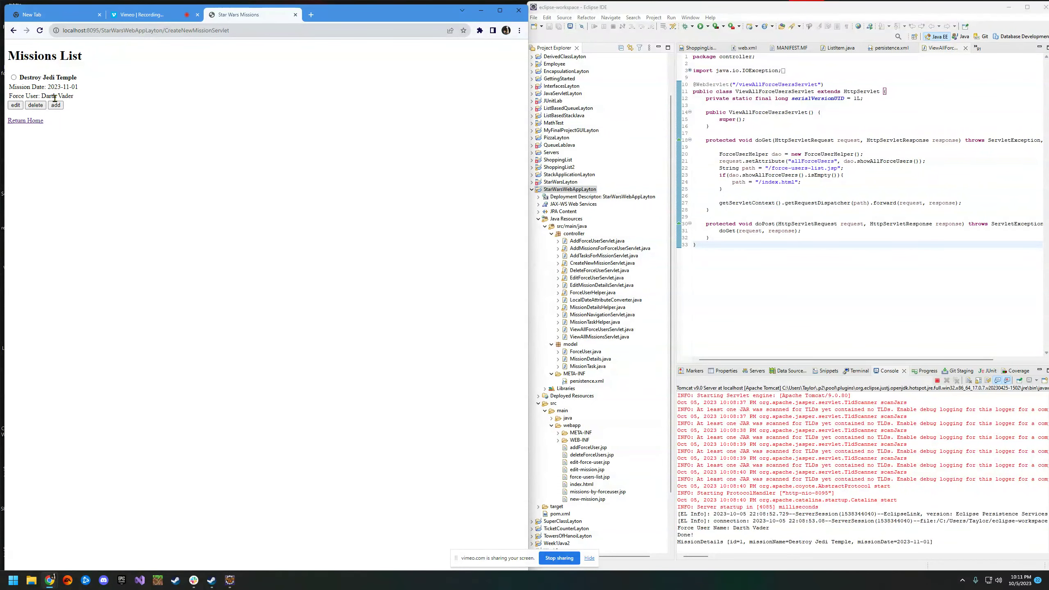
Edit the Destroy Jedi Temple mission to force user obiwan and name 'Destroy Sith', and save it.
left_click(14, 77)
left_click(15, 106)
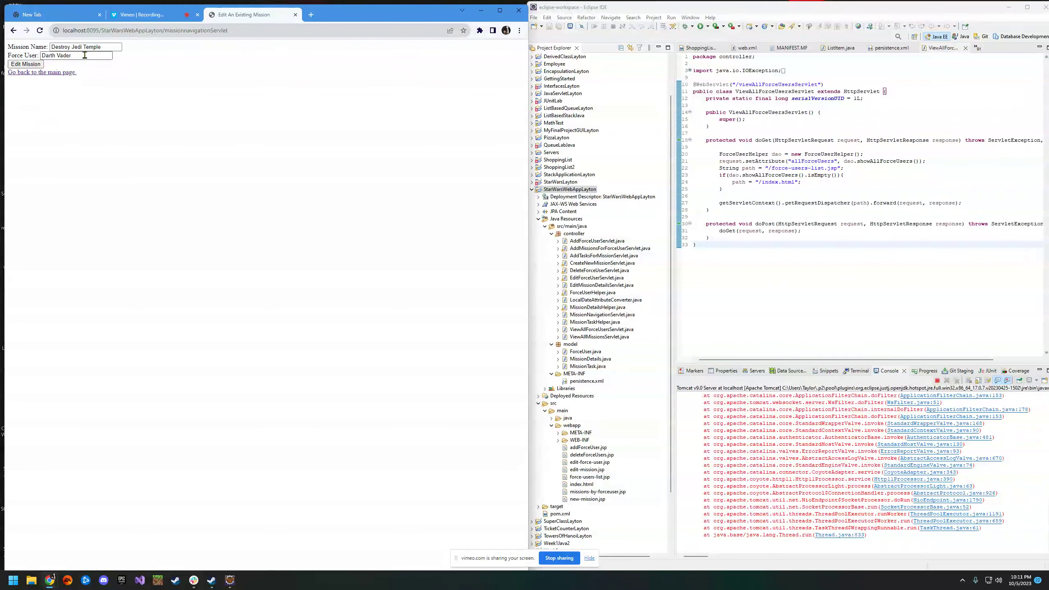
triple_click(88, 54)
type("obiwan")
double_click(73, 47)
type("Sith")
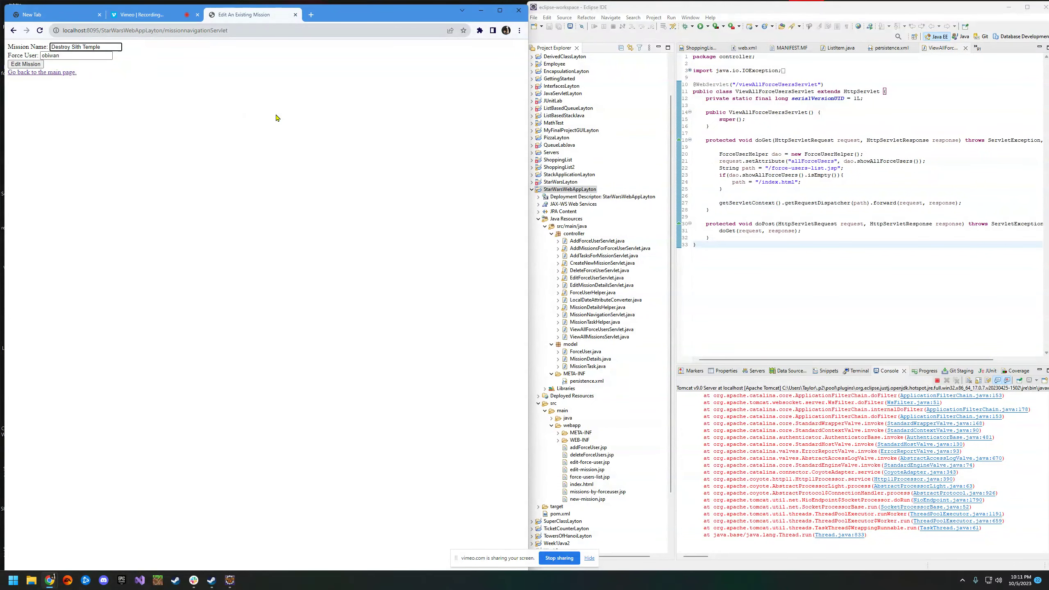
left_click_drag(115, 47, 84, 44)
key("BackSpace")
left_click(28, 65)
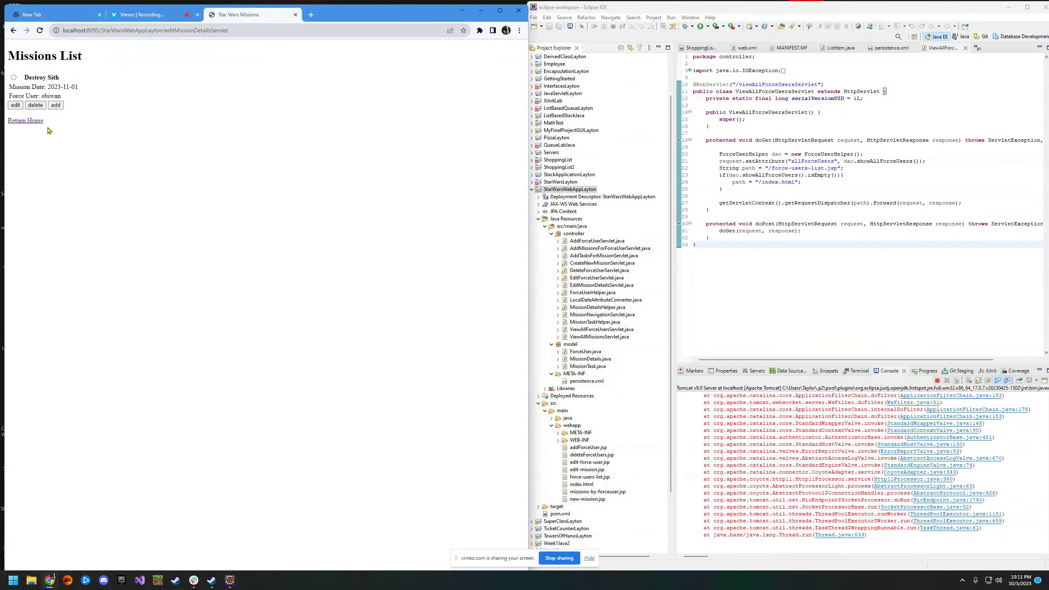
left_click(25, 121)
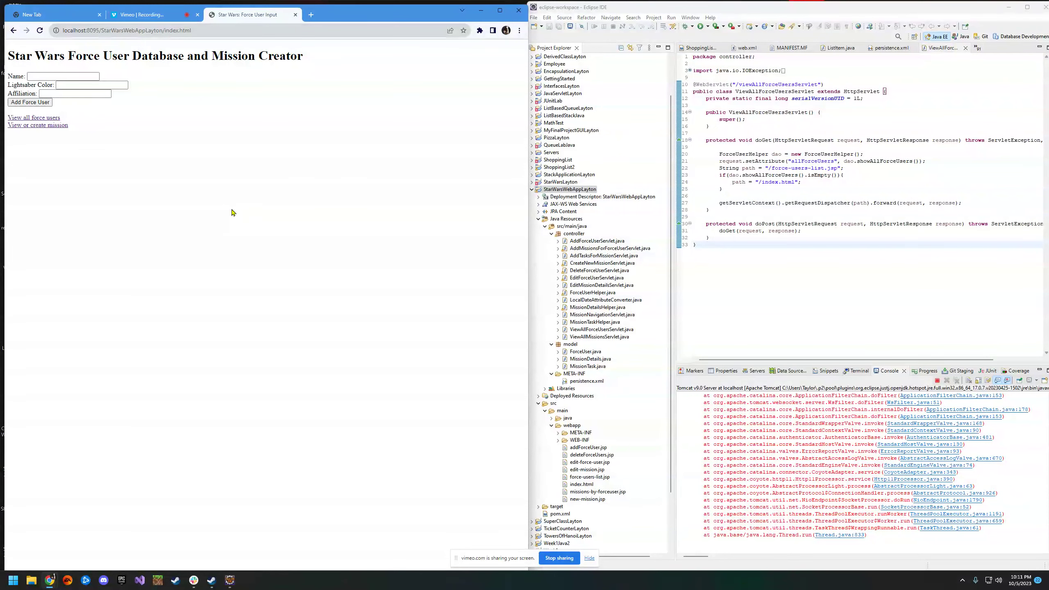